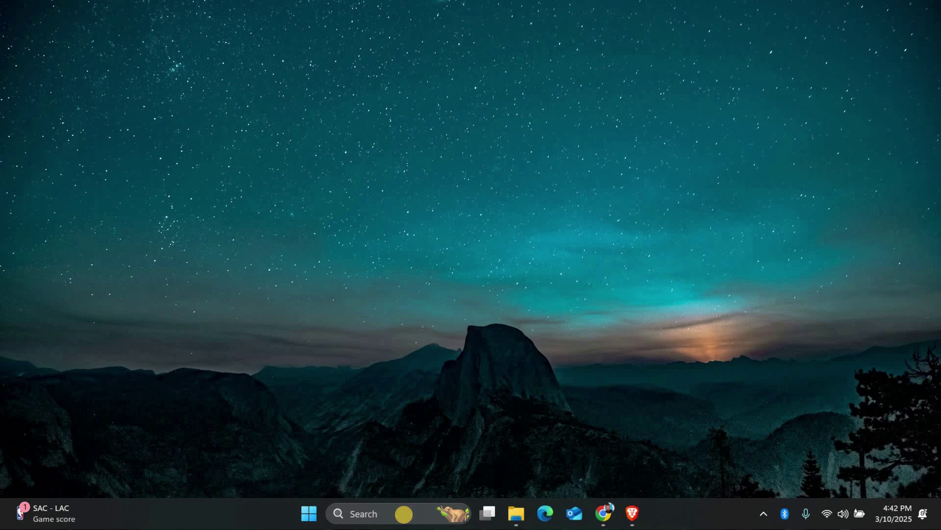
- Search for 'device manager' and launch Device Manager from the results
{"action": "left_click", "coordinate": [404, 513]}
{"action": "type", "text": "device manager"}
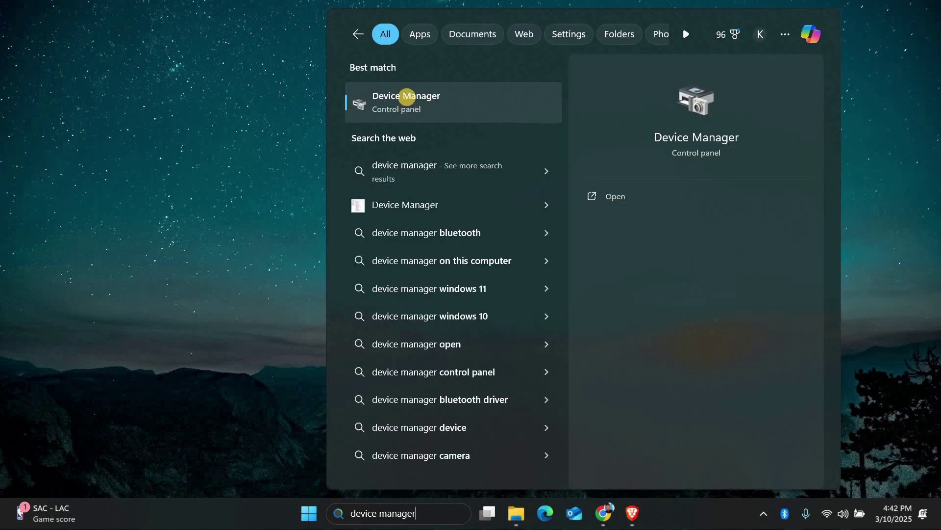
{"action": "left_click", "coordinate": [407, 98]}
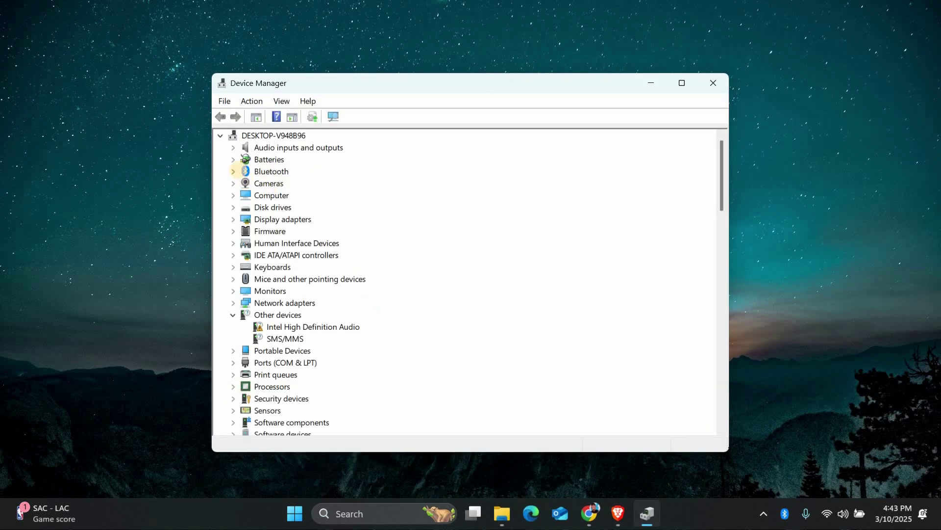
- Turn off power saving for the Intel Wireless Bluetooth adapter, then close Device Manager
{"action": "left_click", "coordinate": [234, 171]}
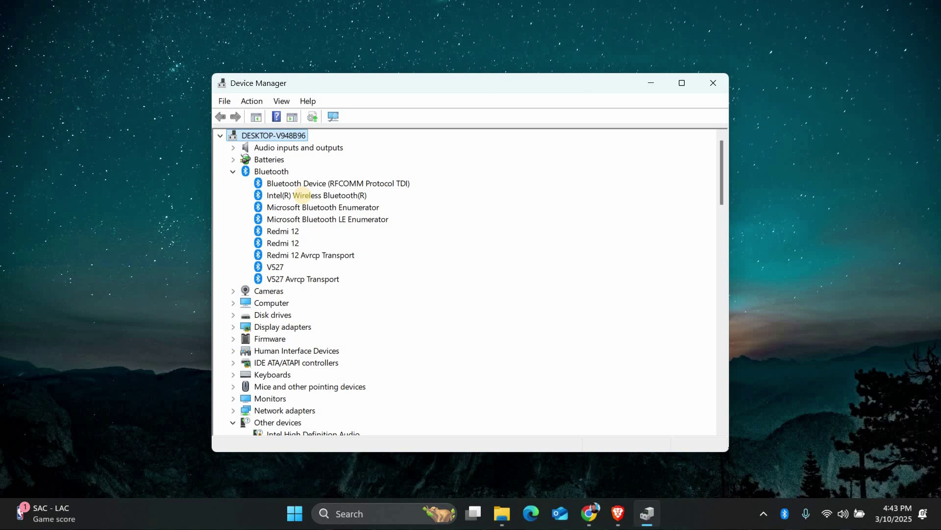
{"action": "left_click", "coordinate": [302, 196]}
{"action": "right_click", "coordinate": [301, 196]}
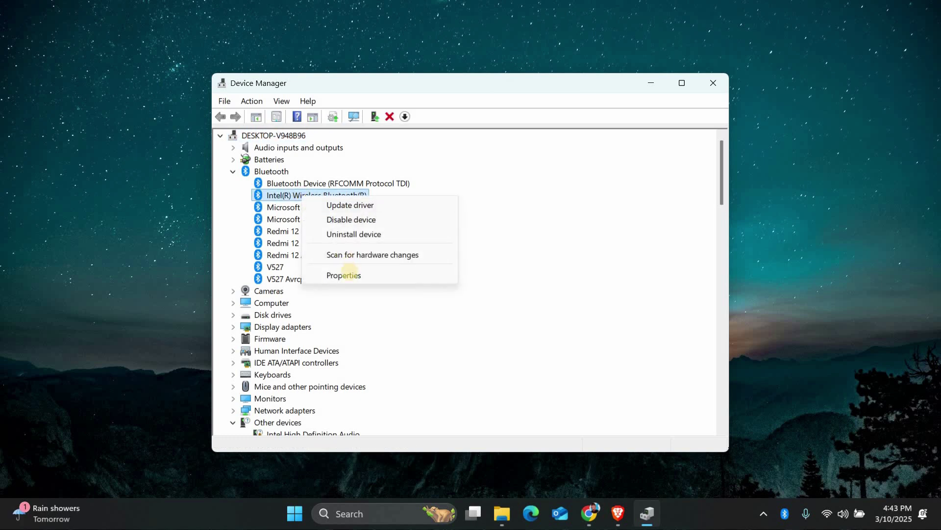
{"action": "left_click", "coordinate": [349, 275]}
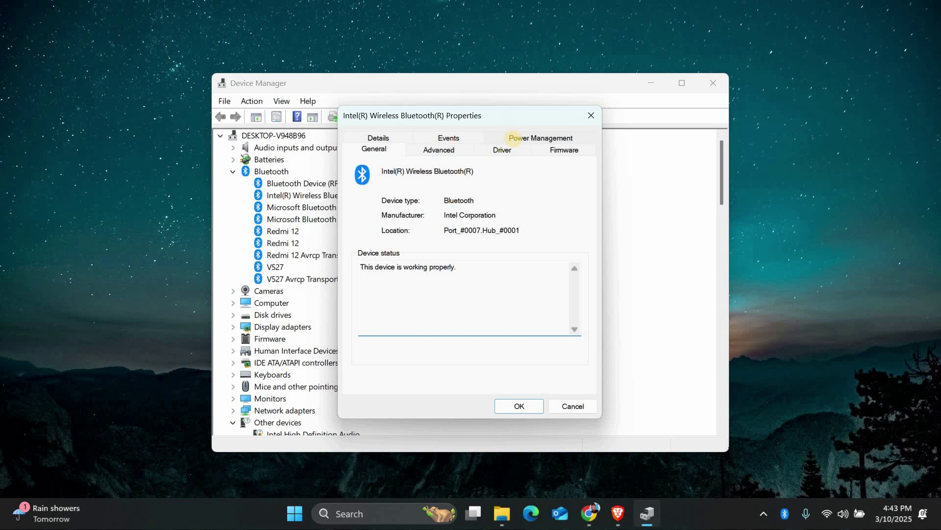
{"action": "left_click", "coordinate": [514, 139]}
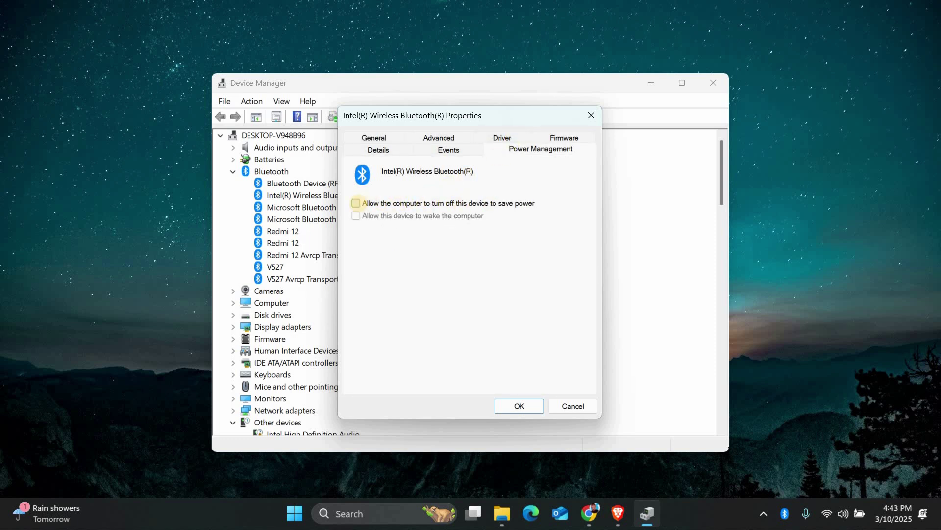
{"action": "left_click", "coordinate": [521, 406]}
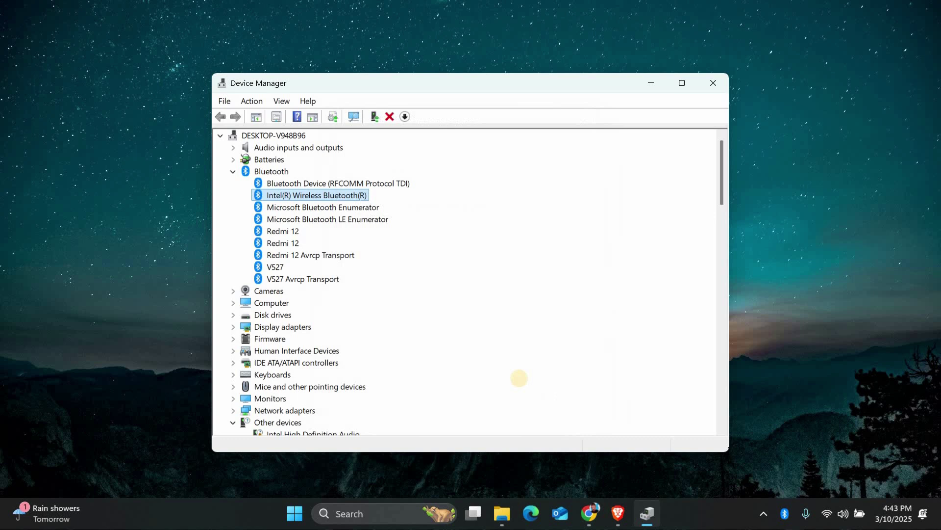
{"action": "left_click", "coordinate": [712, 81]}
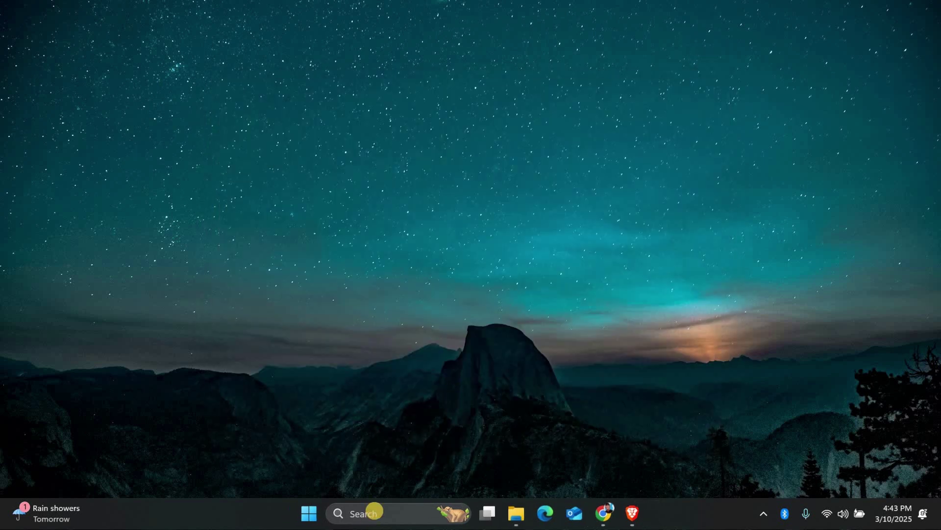
- Search for 'serv' and launch the Services console
{"action": "left_click", "coordinate": [376, 512]}
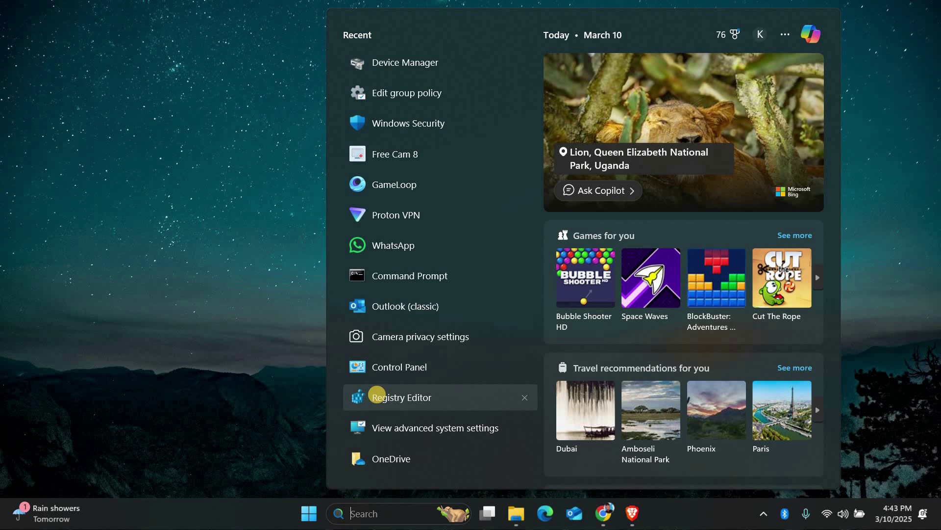
{"action": "type", "text": "serv"}
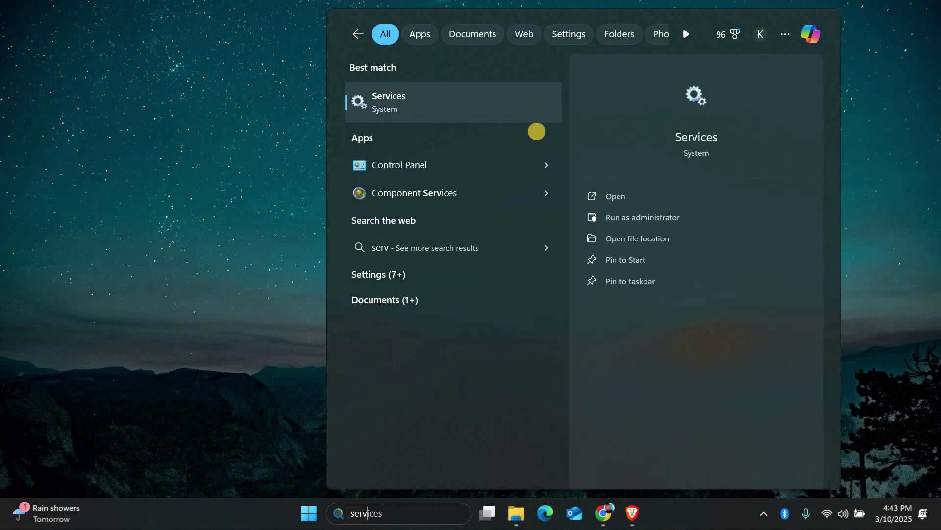
{"action": "left_click", "coordinate": [476, 105]}
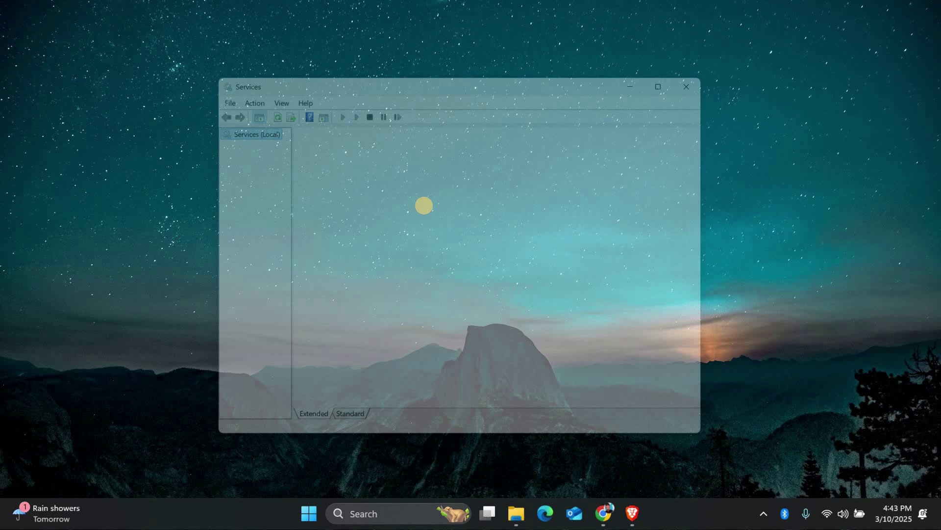
{"action": "scroll", "coordinate": [491, 362], "scroll_direction": "down", "scroll_amount": 1}
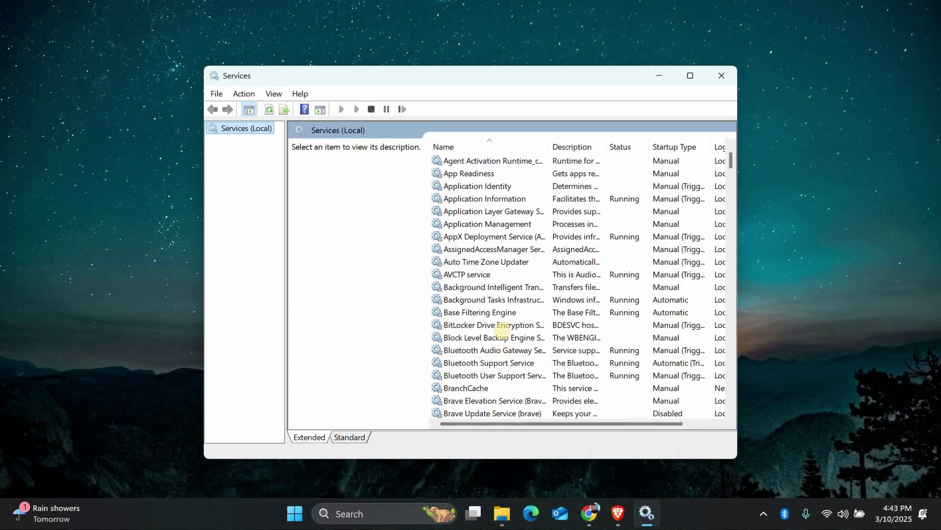
- Check that Bluetooth Support Service is running with Automatic startup
{"action": "left_click", "coordinate": [550, 362]}
{"action": "double_click", "coordinate": [549, 362]}
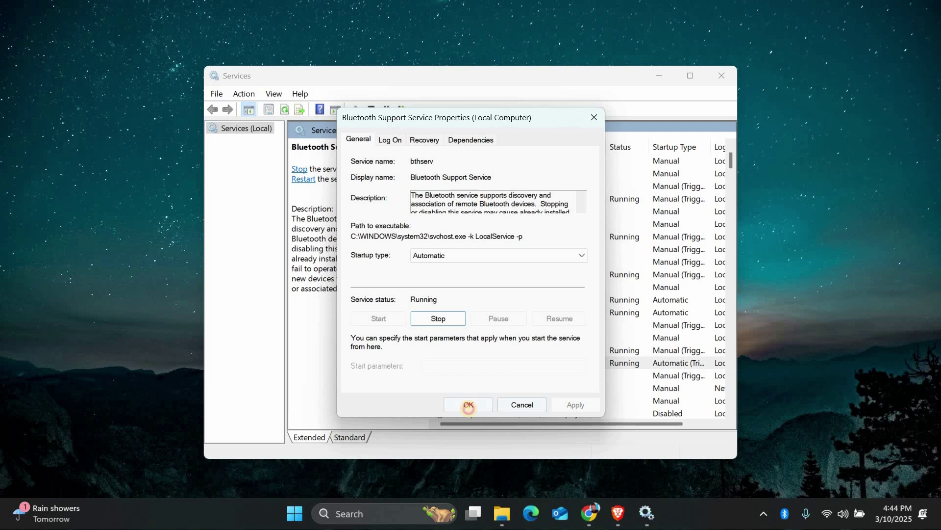
{"action": "left_click", "coordinate": [469, 405]}
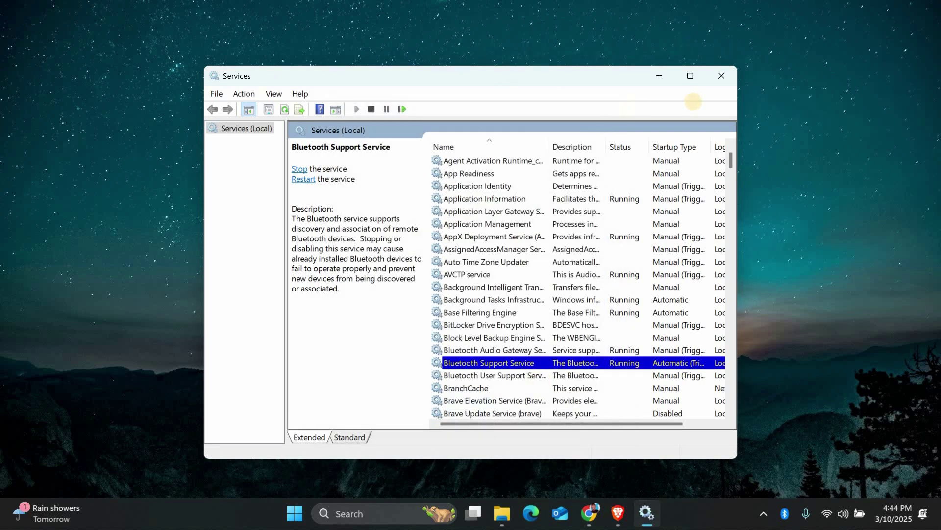
- Close Services and reopen Device Manager through search
{"action": "key", "text": "alt+F4"}
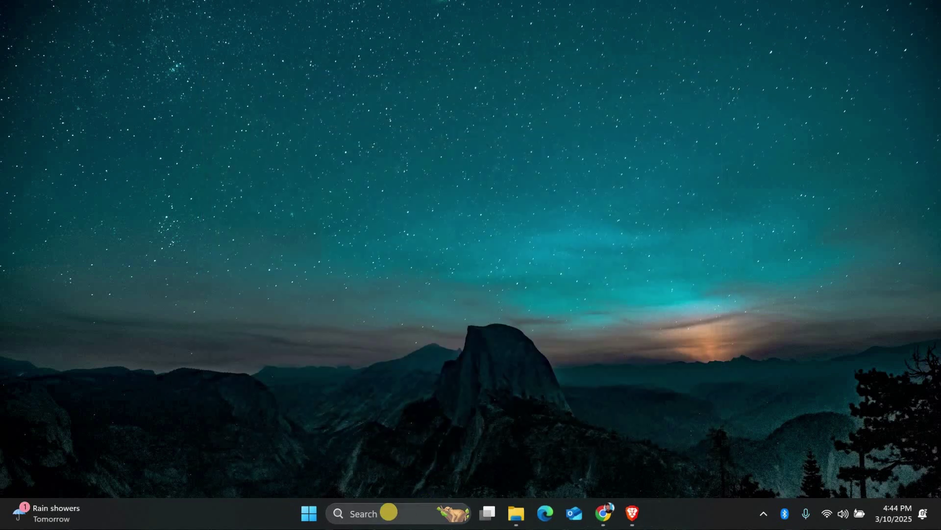
{"action": "left_click", "coordinate": [389, 513]}
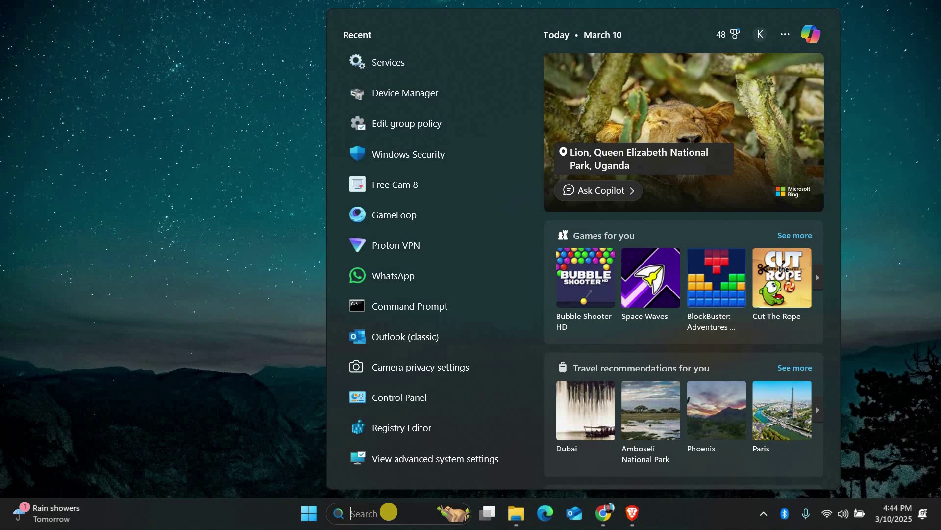
{"action": "type", "text": "device manager"}
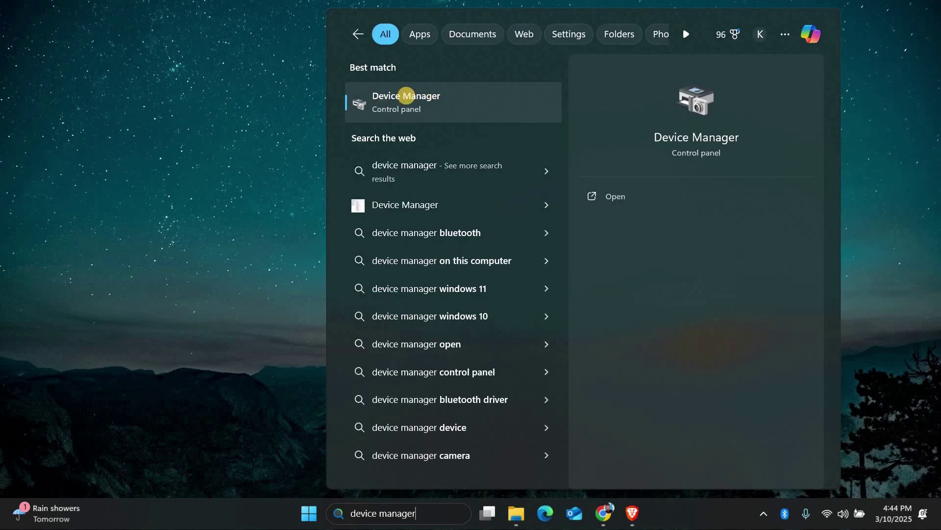
{"action": "left_click", "coordinate": [406, 97]}
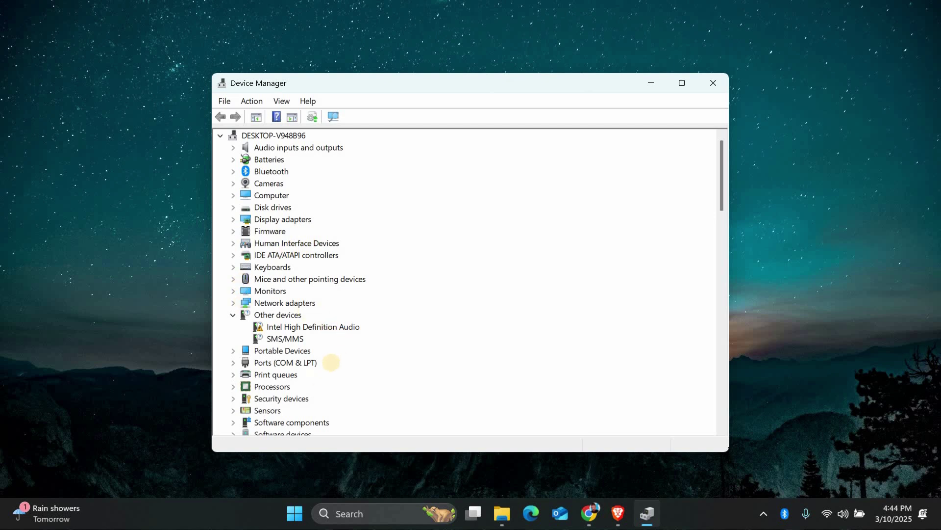
{"action": "scroll", "coordinate": [332, 352], "scroll_direction": "down", "scroll_amount": 1}
- Check the Intel Dual Band Wireless-AC 8265 device status under Network adapters, then close Device Manager
{"action": "left_click", "coordinate": [234, 267]}
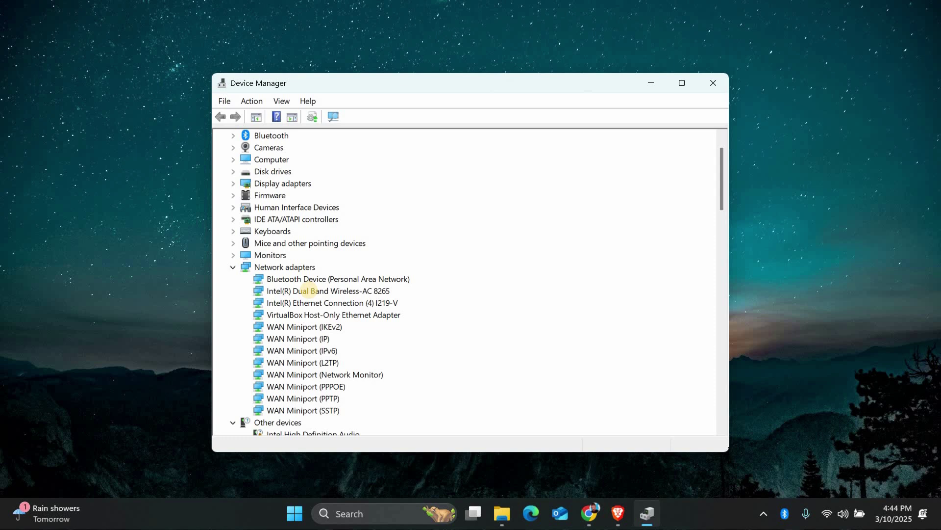
{"action": "right_click", "coordinate": [309, 290]}
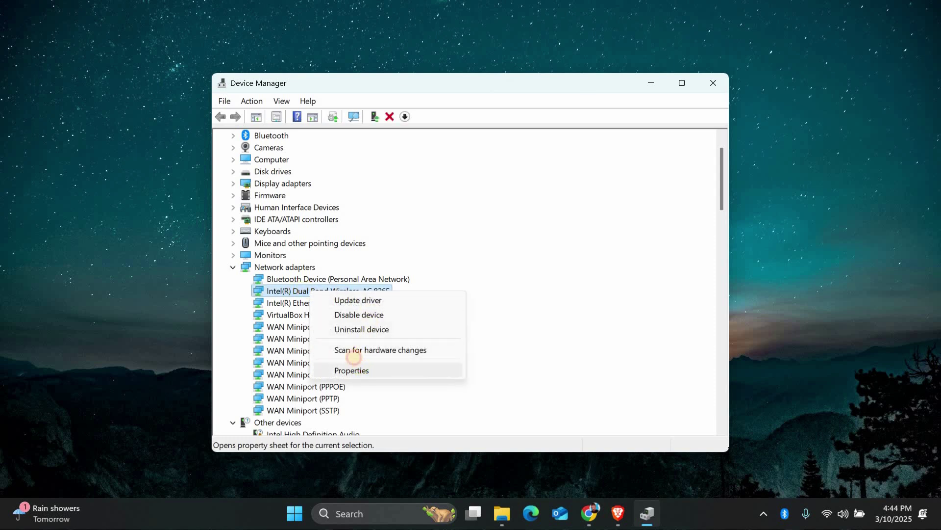
{"action": "left_click", "coordinate": [356, 369]}
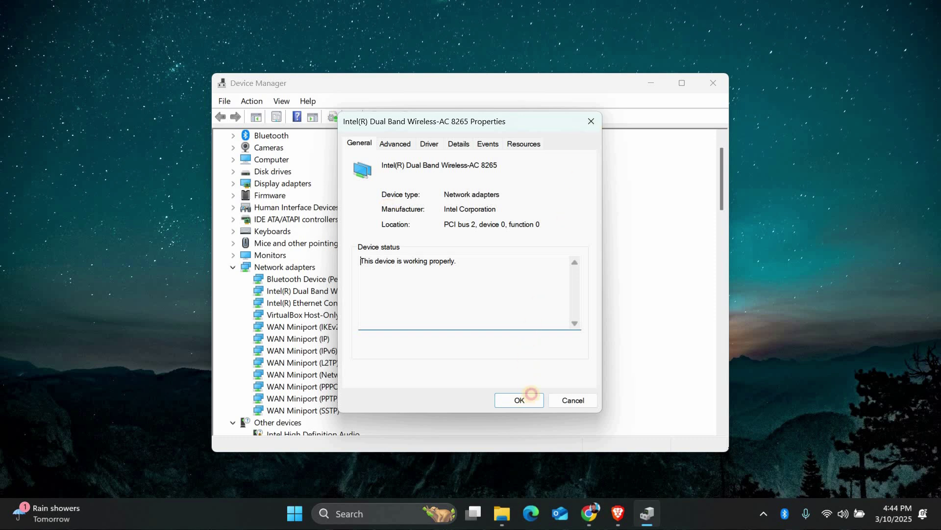
{"action": "left_click", "coordinate": [713, 82]}
{"action": "left_click", "coordinate": [713, 82]}
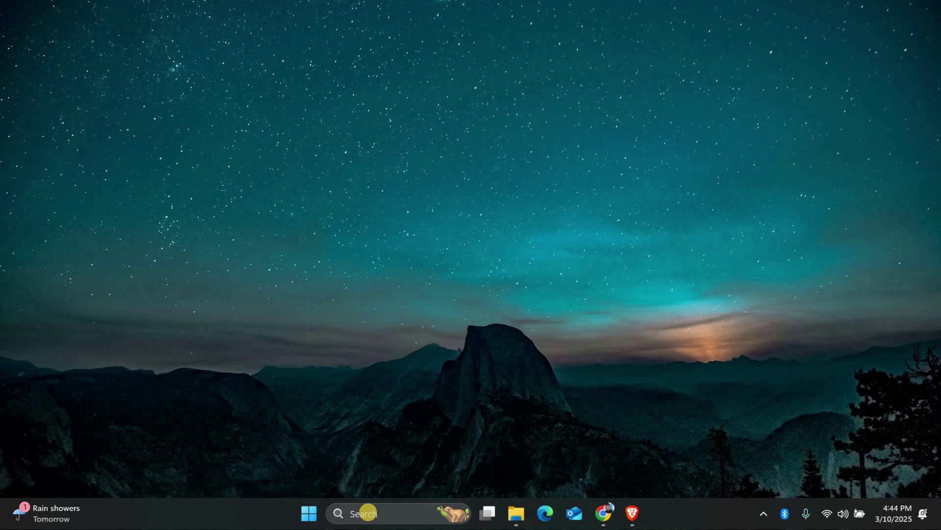
- Search for cmd and run Command Prompt as administrator
{"action": "left_click", "coordinate": [367, 513]}
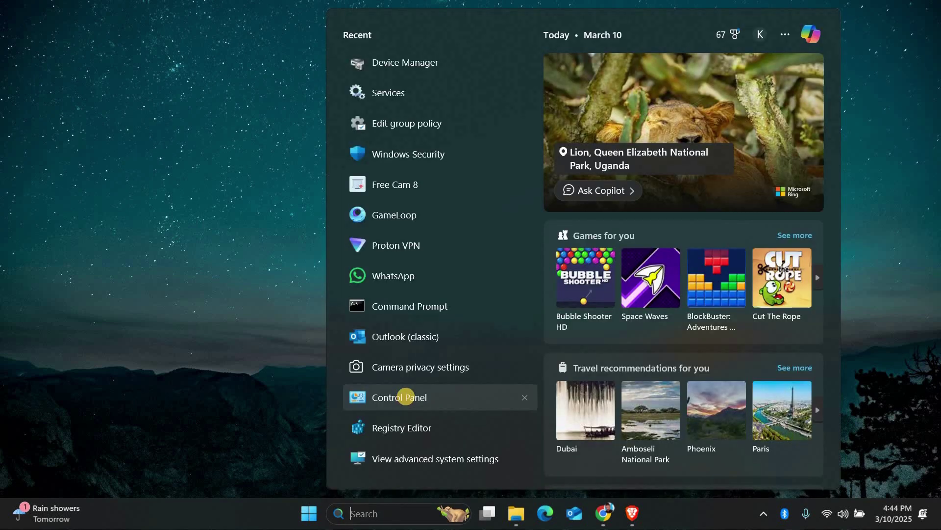
{"action": "type", "text": "c"}
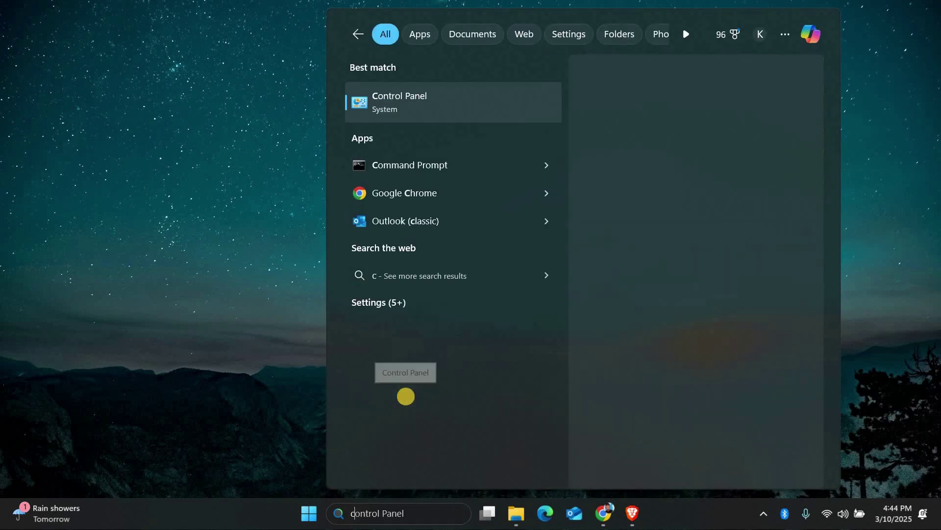
{"action": "type", "text": "md"}
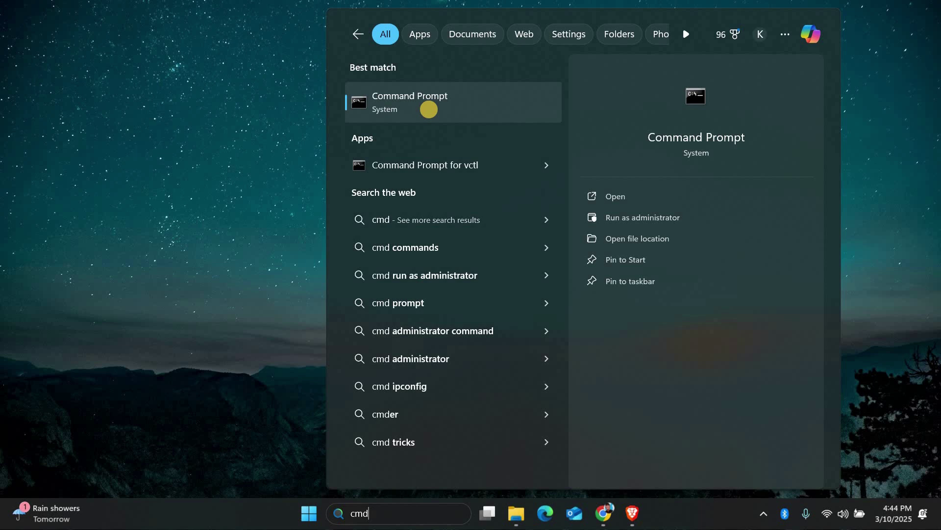
{"action": "right_click", "coordinate": [453, 129]}
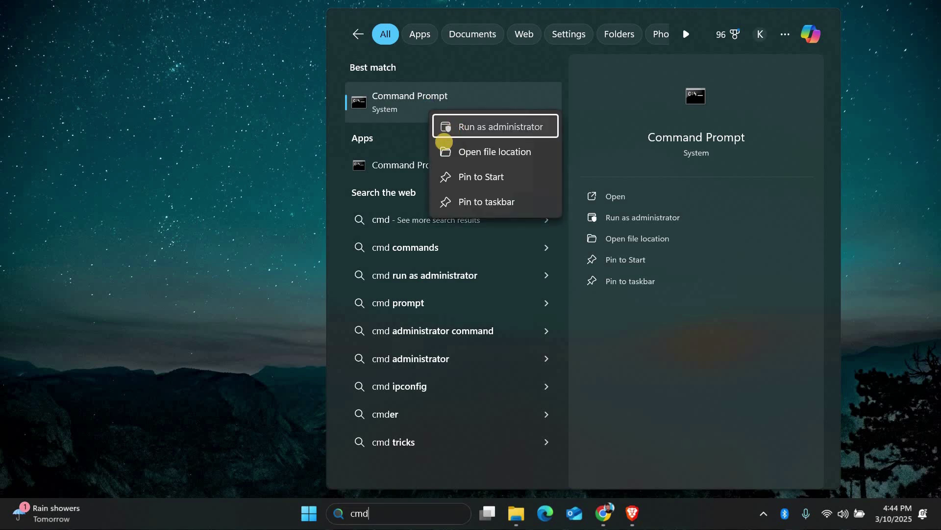
{"action": "left_click", "coordinate": [444, 145]}
{"action": "type", "text": "ip"}
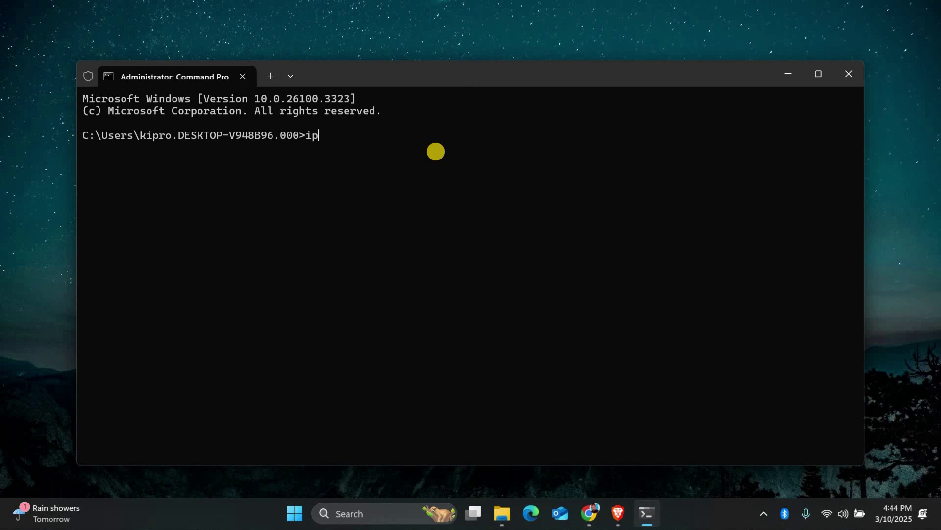
{"action": "type", "text": "config /flushdns"}
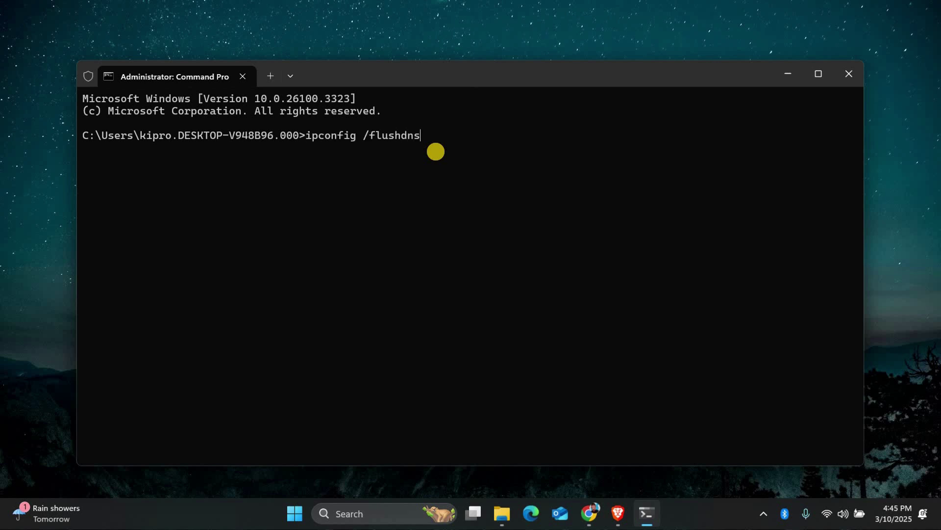
- Run ipconfig /flushdns and netsh winsock reset, then close Command Prompt
{"action": "key", "text": "Return"}
{"action": "type", "text": "net"}
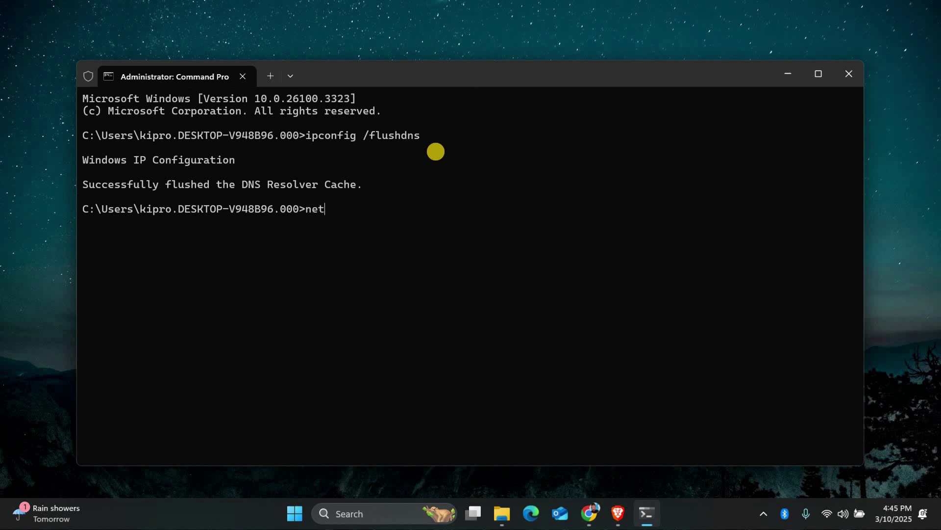
{"action": "type", "text": "sh wins"}
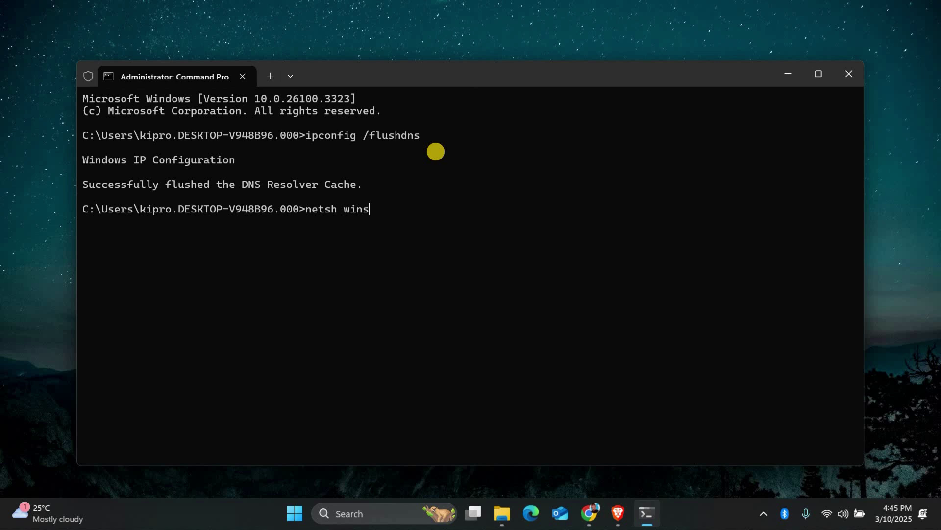
{"action": "type", "text": "ock reset"}
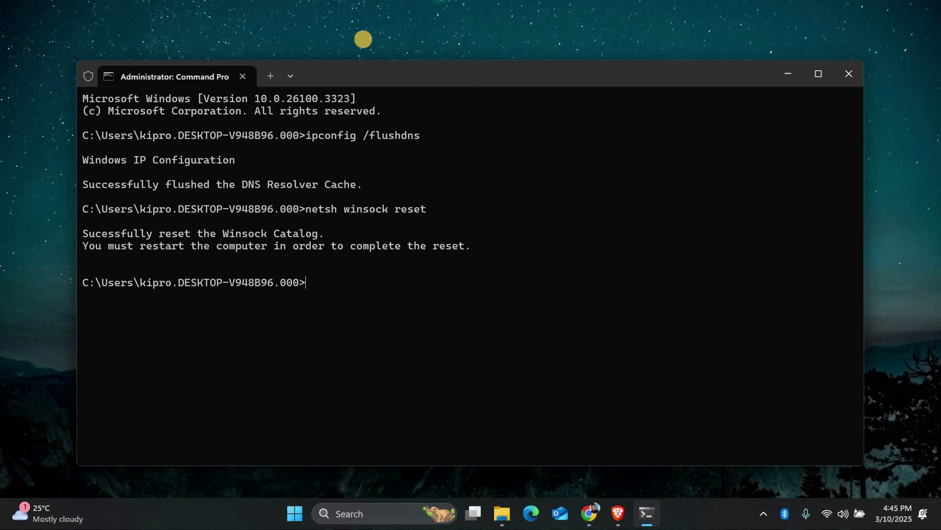
{"action": "left_click", "coordinate": [846, 74]}
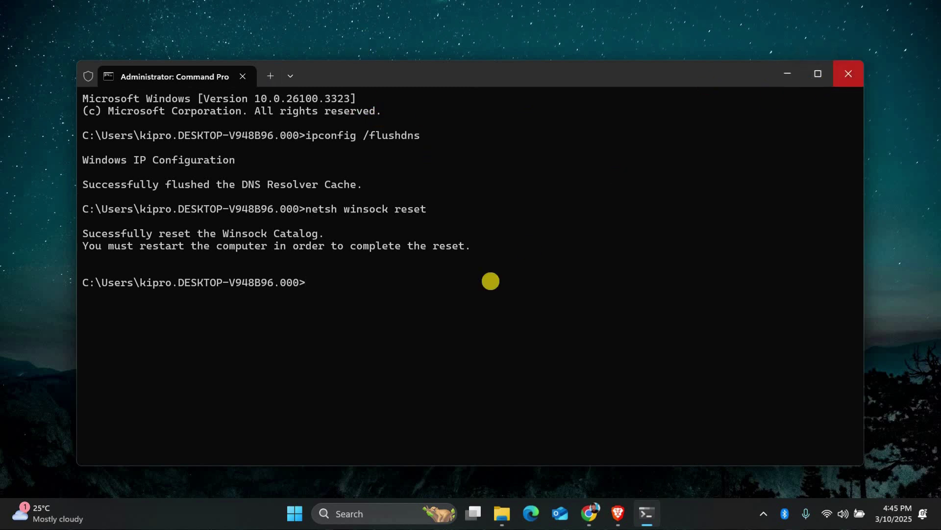
- Restart the PC from the Start menu power options
{"action": "left_click", "coordinate": [307, 512]}
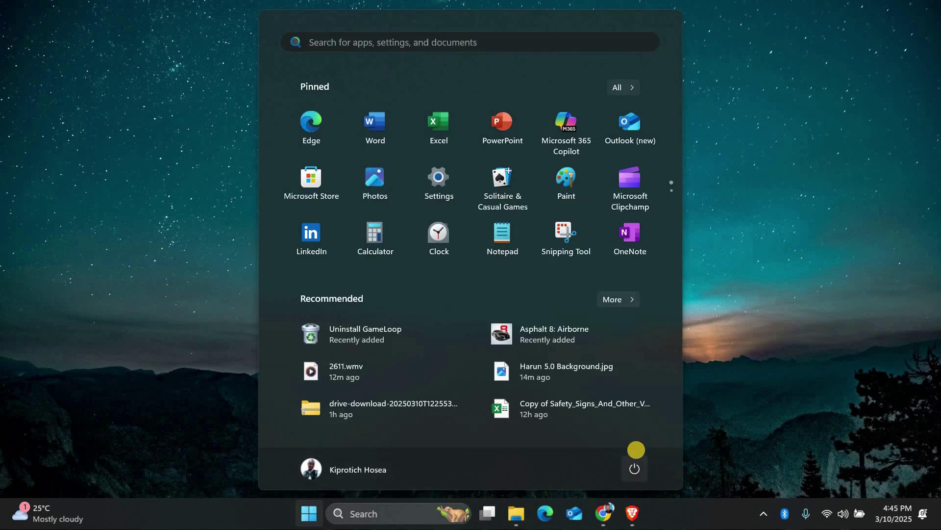
{"action": "left_click", "coordinate": [634, 467]}
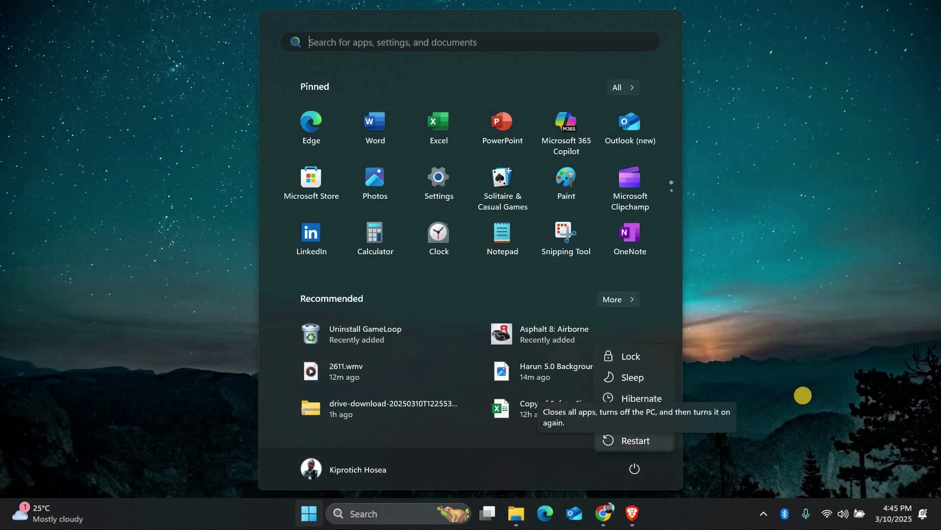
{"action": "left_click", "coordinate": [802, 392]}
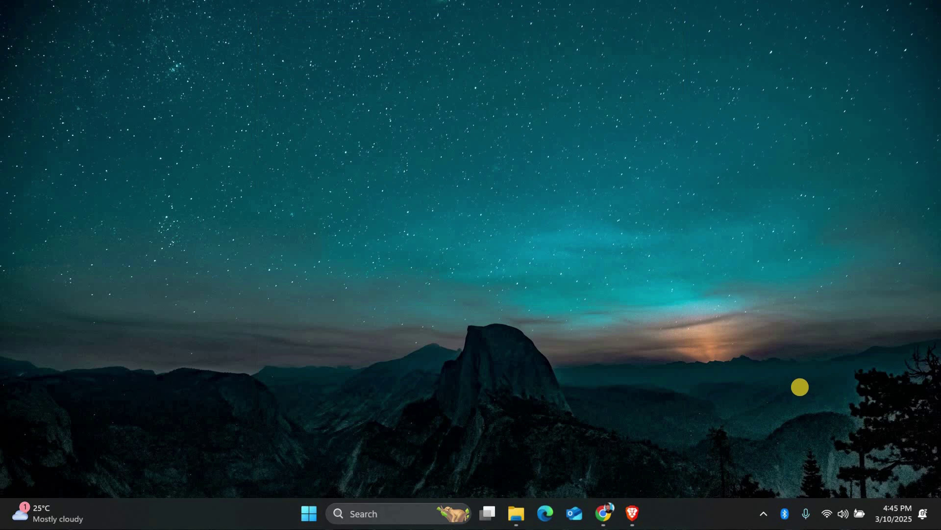